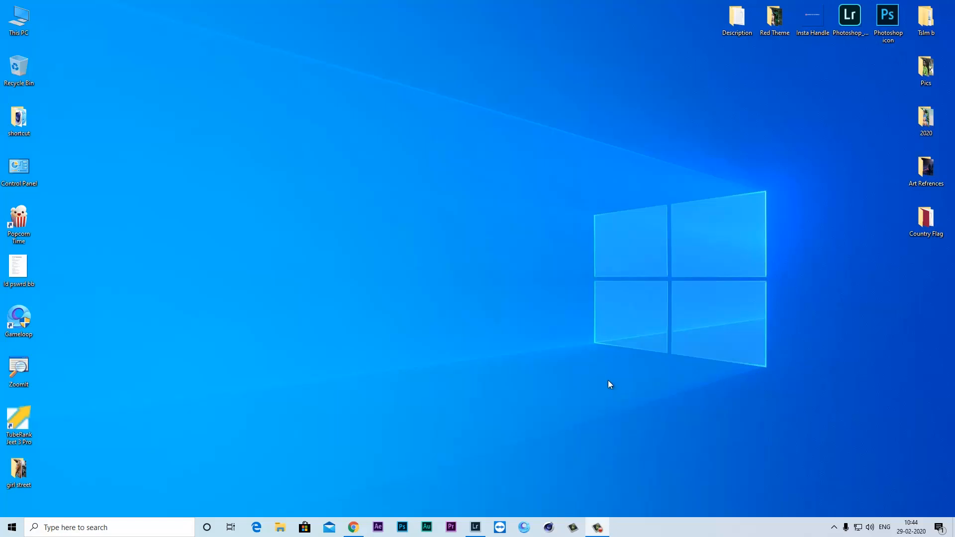
# - Switch to Lightroom Classic and import all the photos from the 2020-02-29 folder on the Desktop using the Move option
pyautogui.click(475, 527)
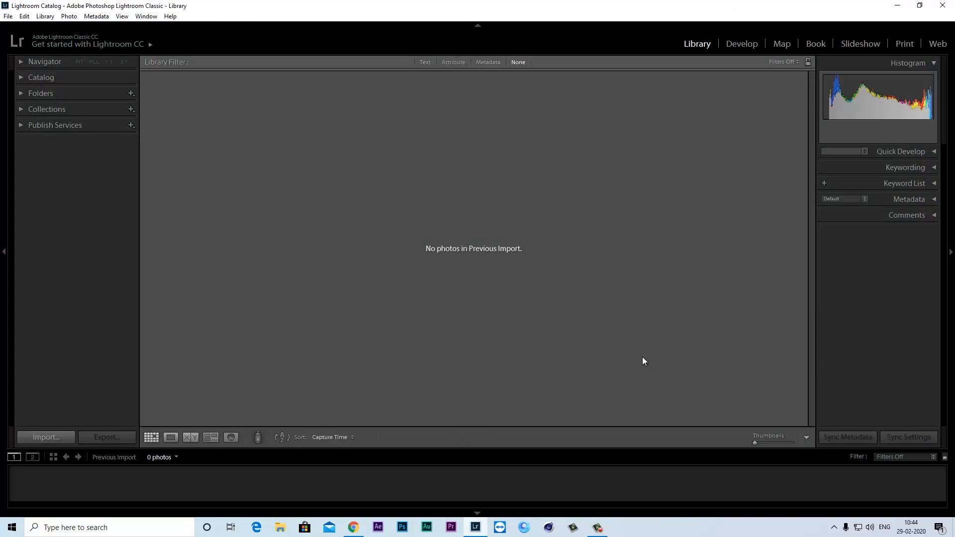
pyautogui.click(48, 437)
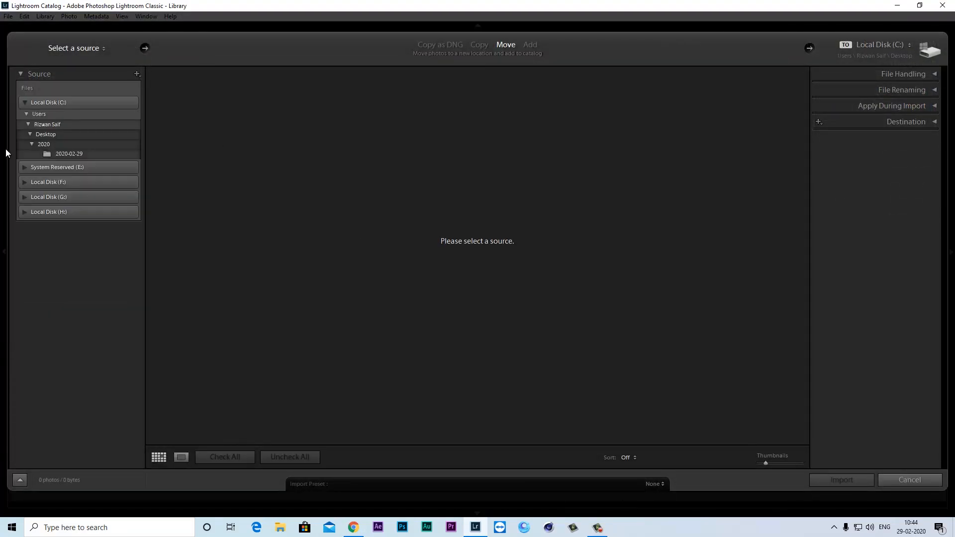
pyautogui.click(50, 153)
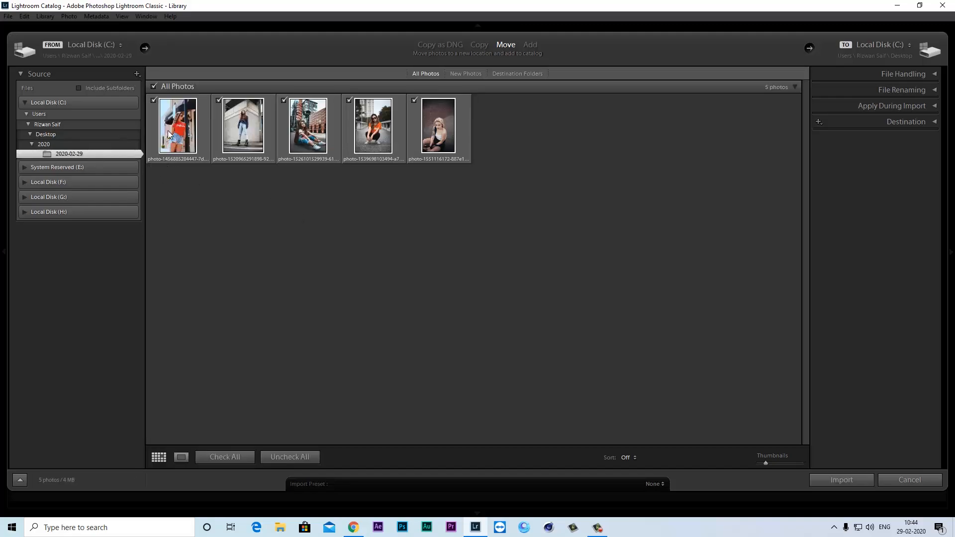
pyautogui.click(264, 457)
pyautogui.click(232, 457)
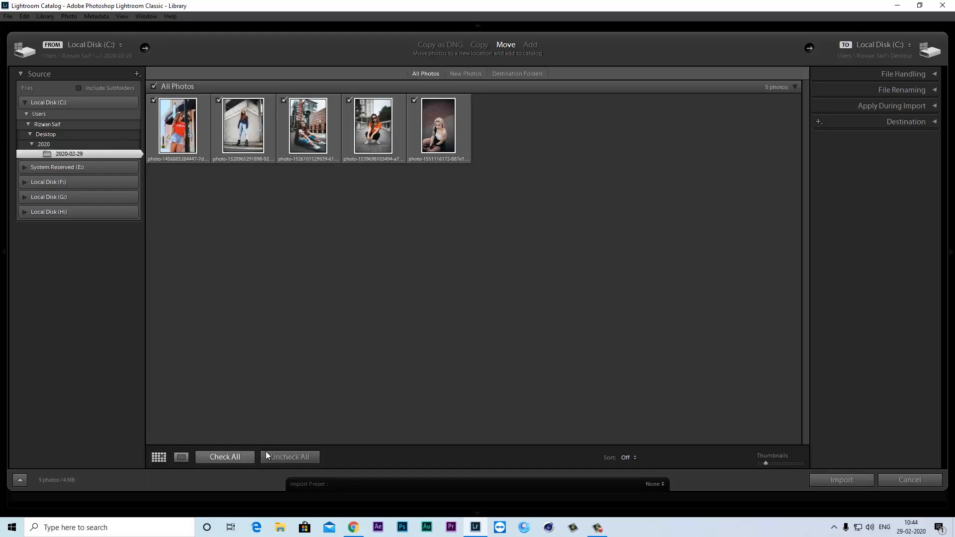
pyautogui.click(843, 479)
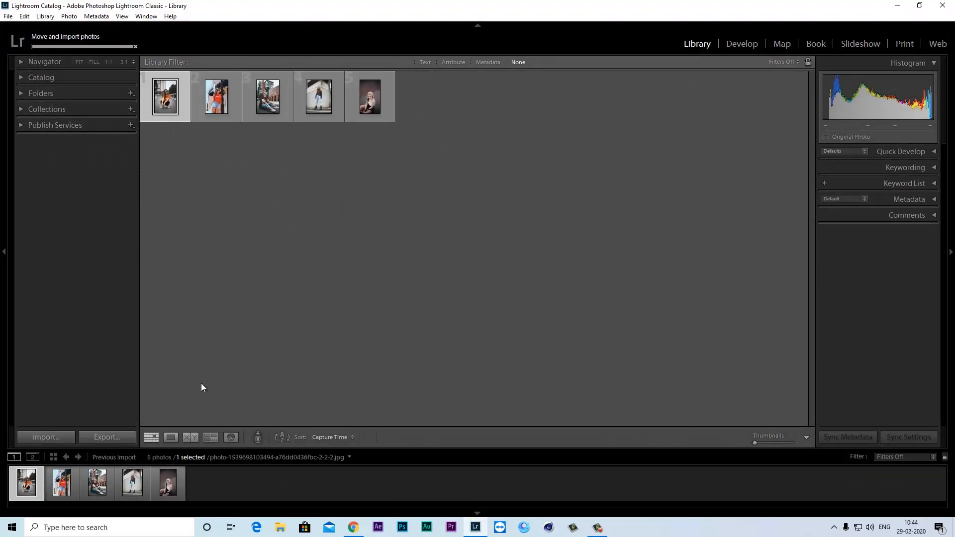
# - Open the crouching woman's photo in the Develop module and set Exposure to +0.40 and Contrast to +35
pyautogui.doubleClick(27, 484)
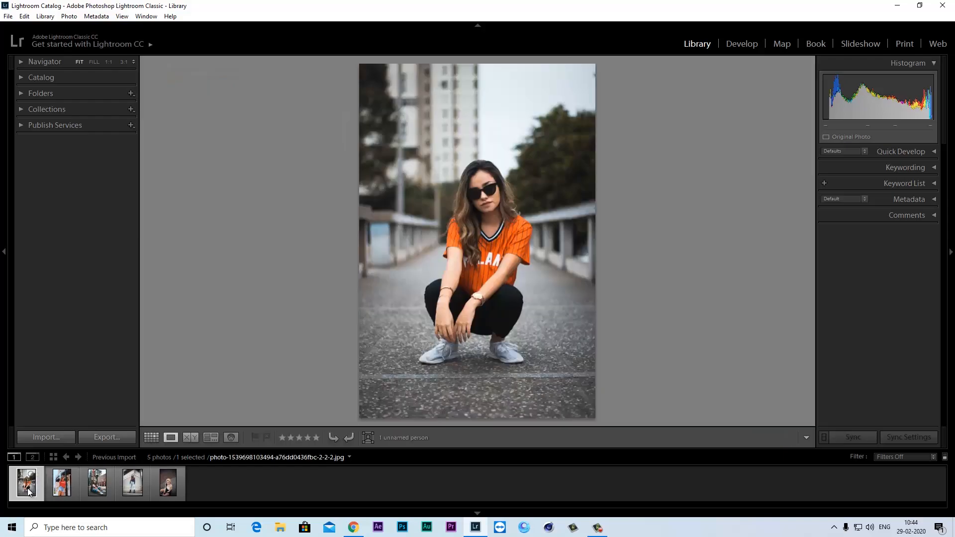
pyautogui.click(742, 44)
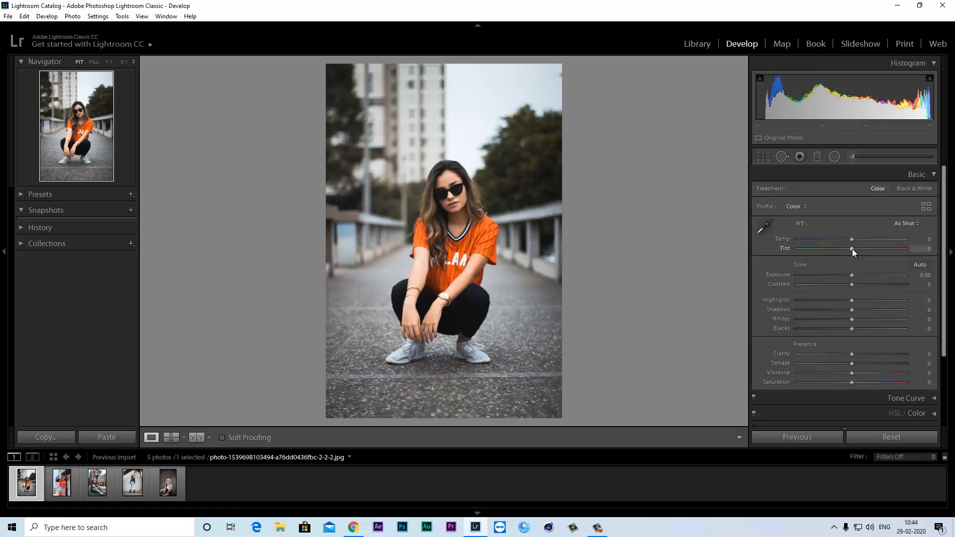
pyautogui.moveTo(851, 275); pyautogui.dragTo(856, 279)
pyautogui.click(920, 275)
pyautogui.write('.40')
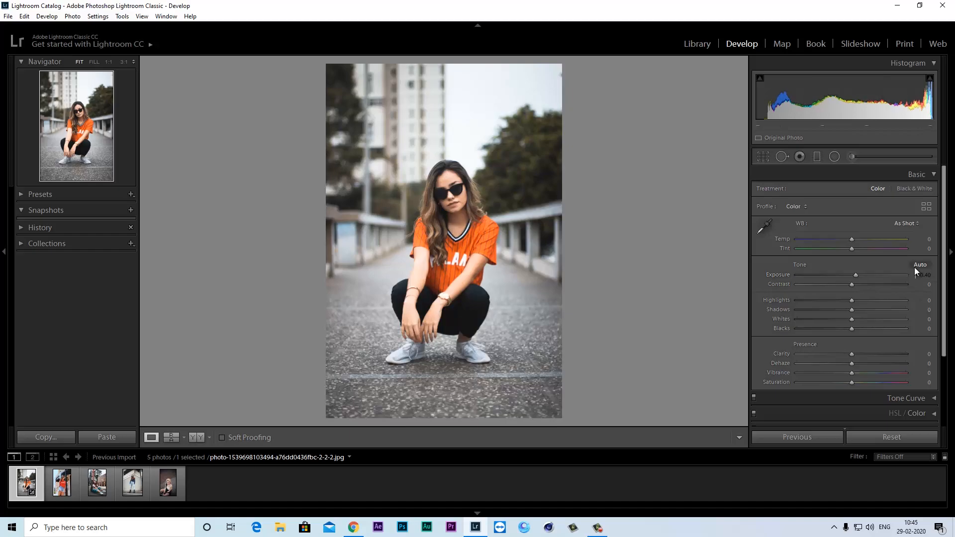
pyautogui.press('Return')
pyautogui.moveTo(851, 285); pyautogui.dragTo(871, 291)
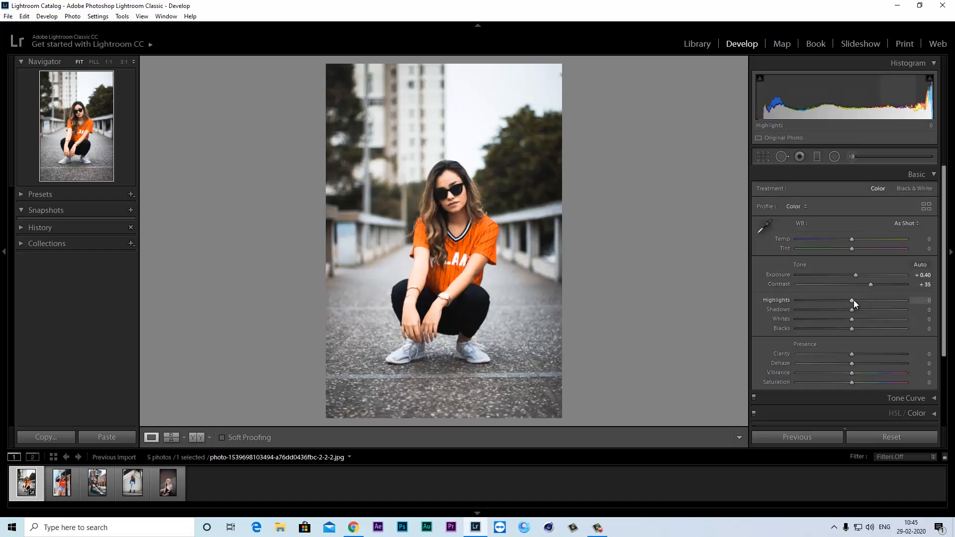
# - Set Highlights to −80, Shadows to +30, Whites to +16, Blacks to −46, Clarity to +6, Dehaze to +21, Vibrance to −25 and Saturation to +14
pyautogui.moveTo(850, 299); pyautogui.dragTo(867, 311)
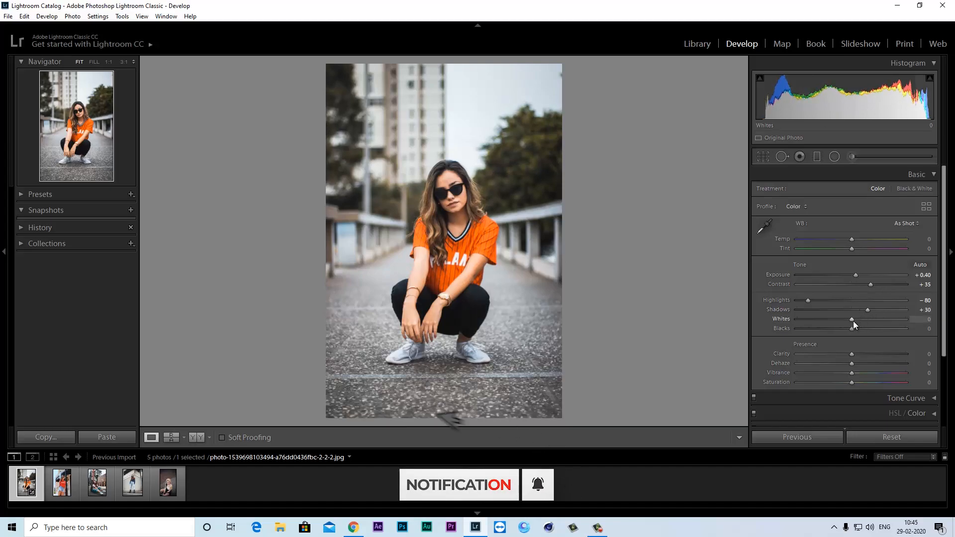
pyautogui.moveTo(854, 319); pyautogui.dragTo(827, 332)
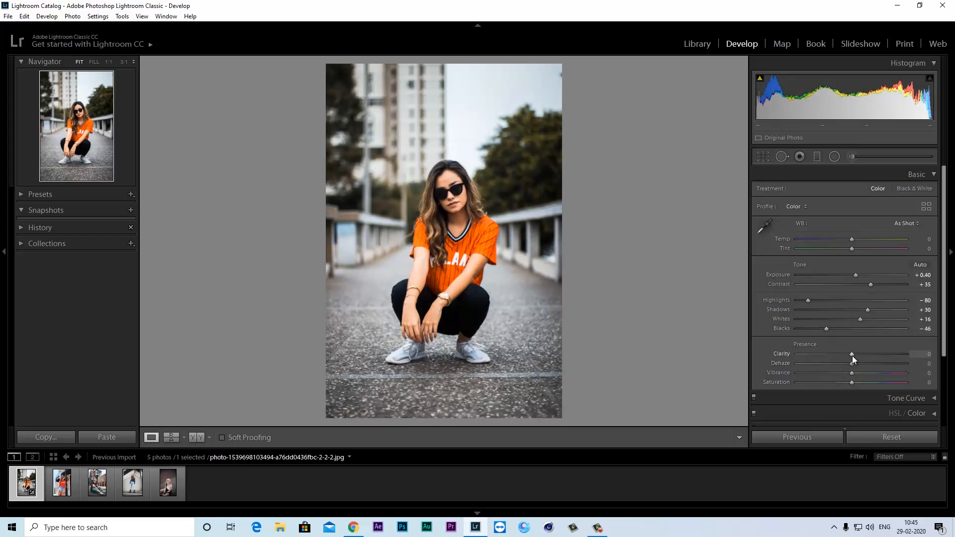
pyautogui.moveTo(852, 354); pyautogui.dragTo(863, 366)
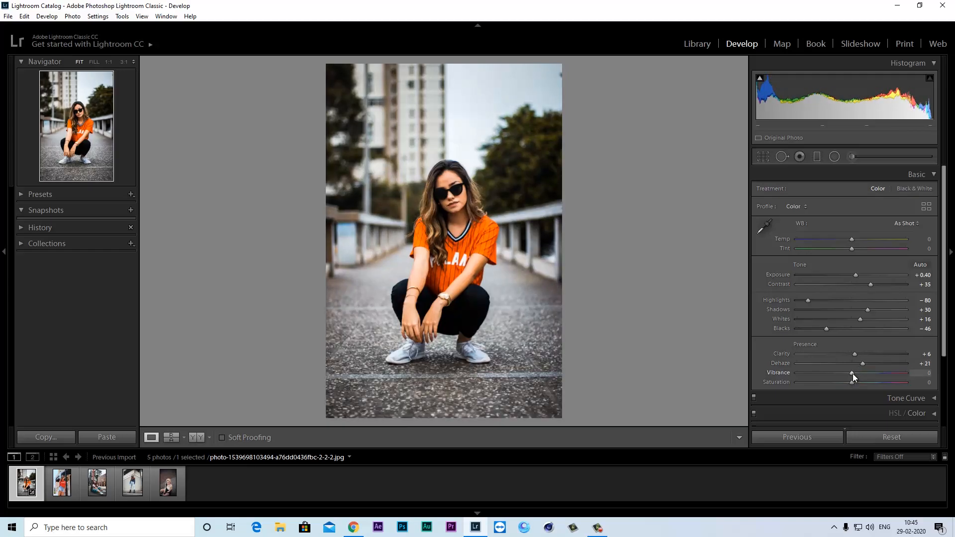
pyautogui.moveTo(851, 373)
pyautogui.mouseDown()
pyautogui.moveTo(837, 374)
pyautogui.moveTo(860, 381)
pyautogui.mouseUp()
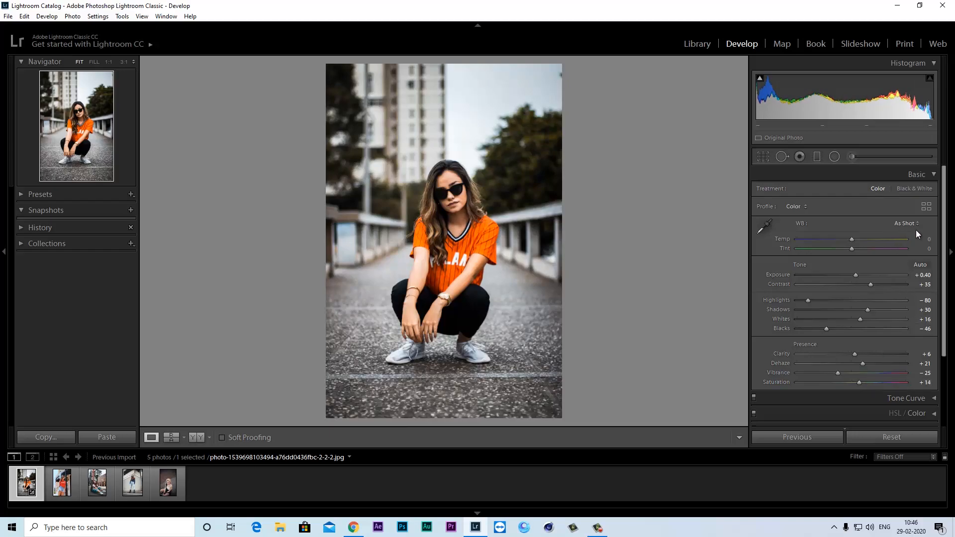
# - Shift the black point of the red channel's tone curve slightly inward along the baseline
pyautogui.click(933, 174)
pyautogui.click(933, 192)
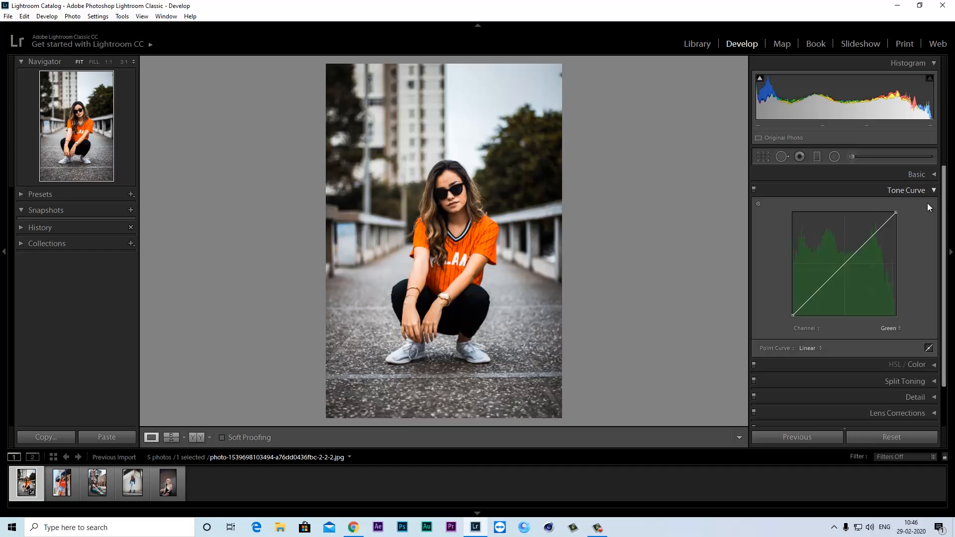
pyautogui.click(892, 328)
pyautogui.click(878, 351)
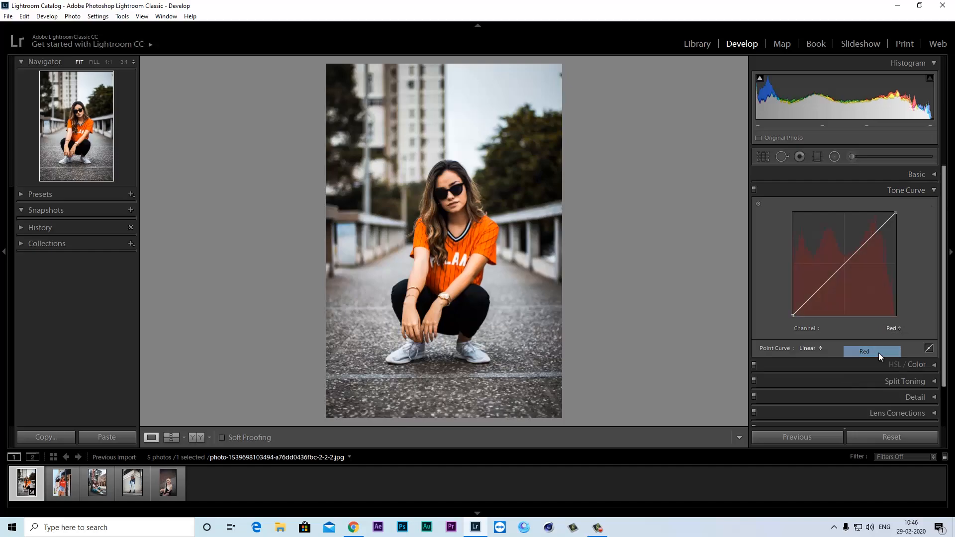
pyautogui.moveTo(793, 314); pyautogui.dragTo(796, 315)
pyautogui.hotkey('ctrl', 'z')
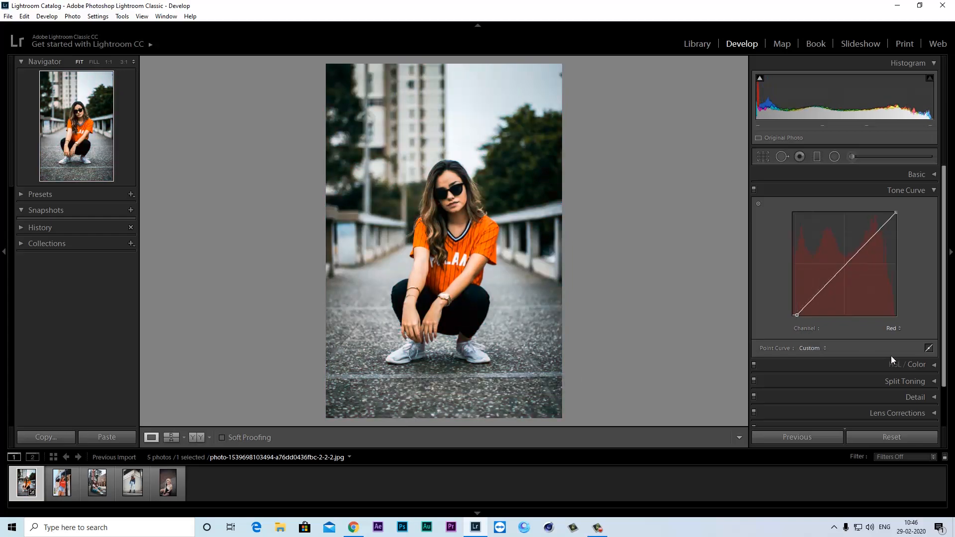
# - Shift the black points of the blue and green channels' tone curves slightly inward along the baseline
pyautogui.click(895, 329)
pyautogui.click(877, 373)
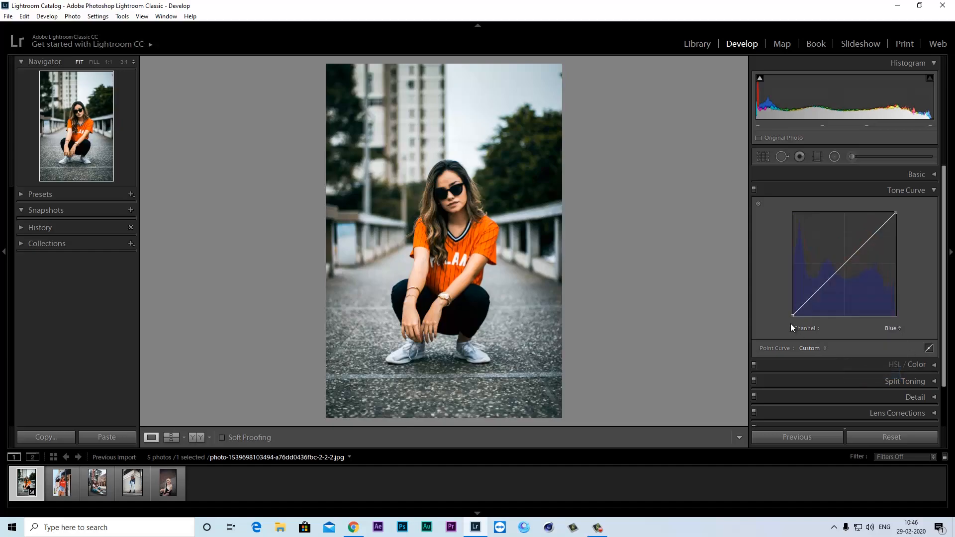
pyautogui.moveTo(792, 315); pyautogui.dragTo(795, 317)
pyautogui.click(896, 327)
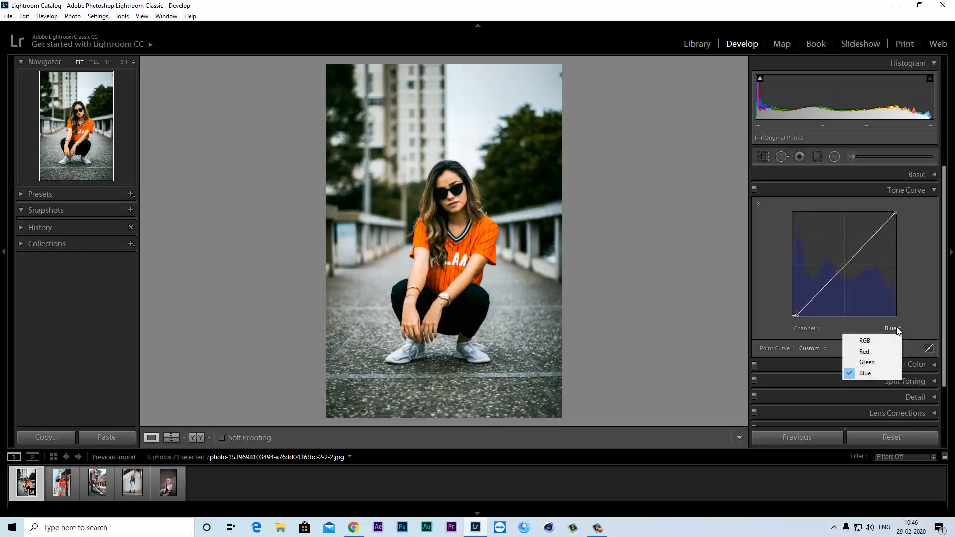
pyautogui.click(876, 362)
pyautogui.moveTo(793, 315); pyautogui.dragTo(794, 320)
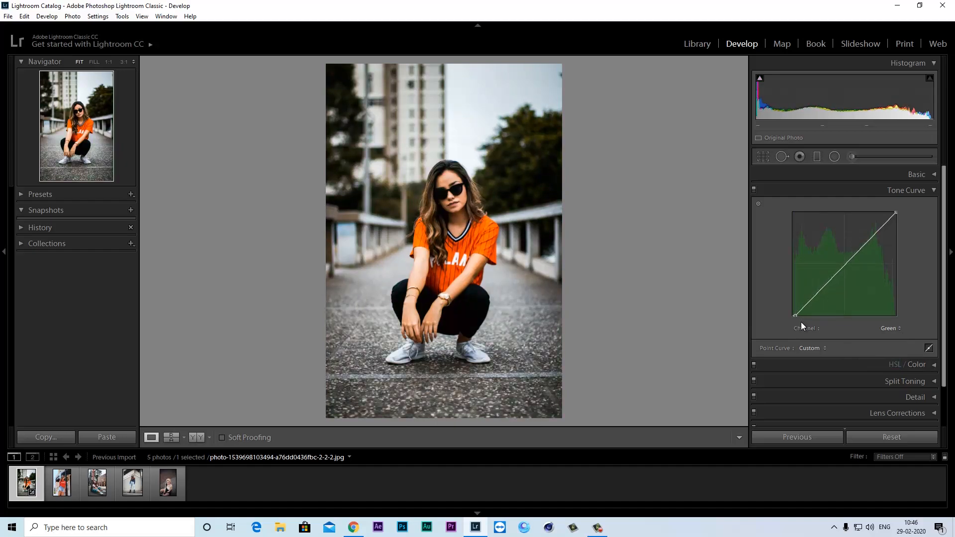
pyautogui.click(927, 191)
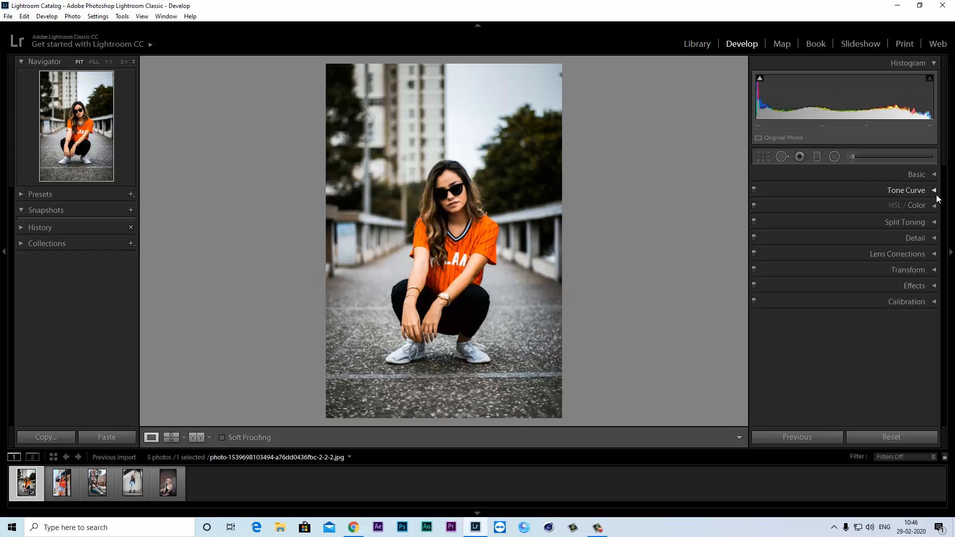
# - Set the hue of both the red and orange color ranges to −26 and fine-tune the saturation and luminance of each
pyautogui.click(933, 205)
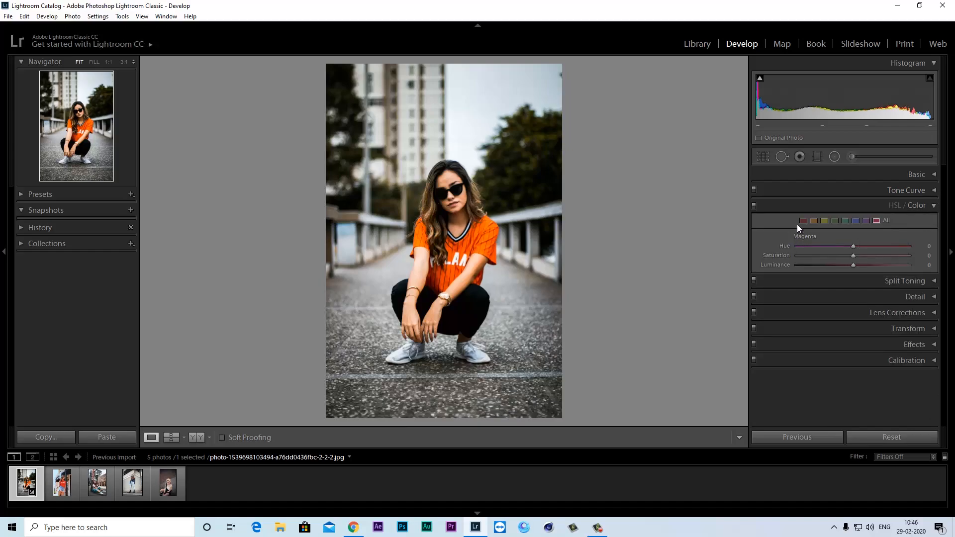
pyautogui.click(838, 247)
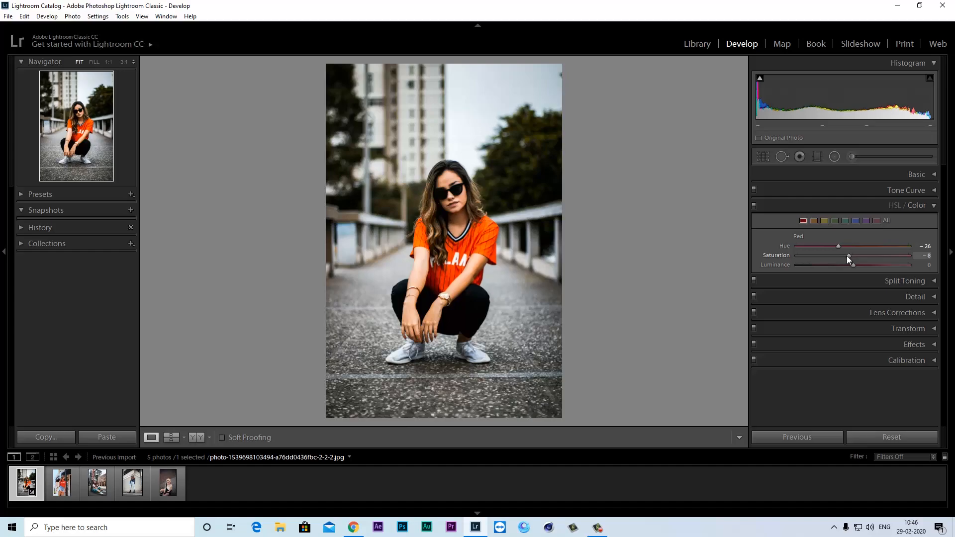
pyautogui.click(861, 258)
pyautogui.click(843, 265)
pyautogui.click(814, 220)
pyautogui.moveTo(852, 246); pyautogui.dragTo(840, 246)
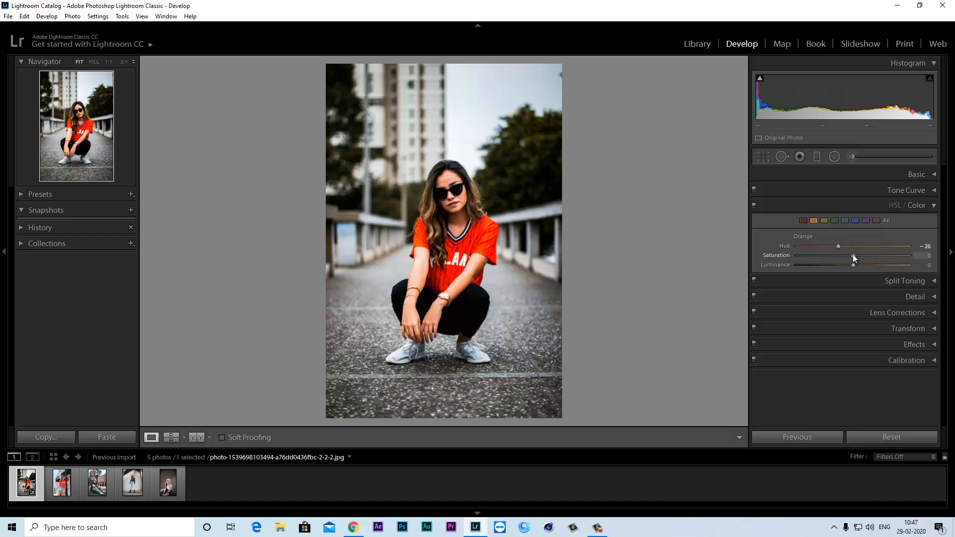
pyautogui.moveTo(846, 256); pyautogui.dragTo(858, 266)
# - Set the yellow hue to −100 and saturation to −75, and lower the green hue and saturation
pyautogui.click(824, 220)
pyautogui.moveTo(851, 246); pyautogui.dragTo(797, 249)
pyautogui.moveTo(816, 258); pyautogui.dragTo(813, 259)
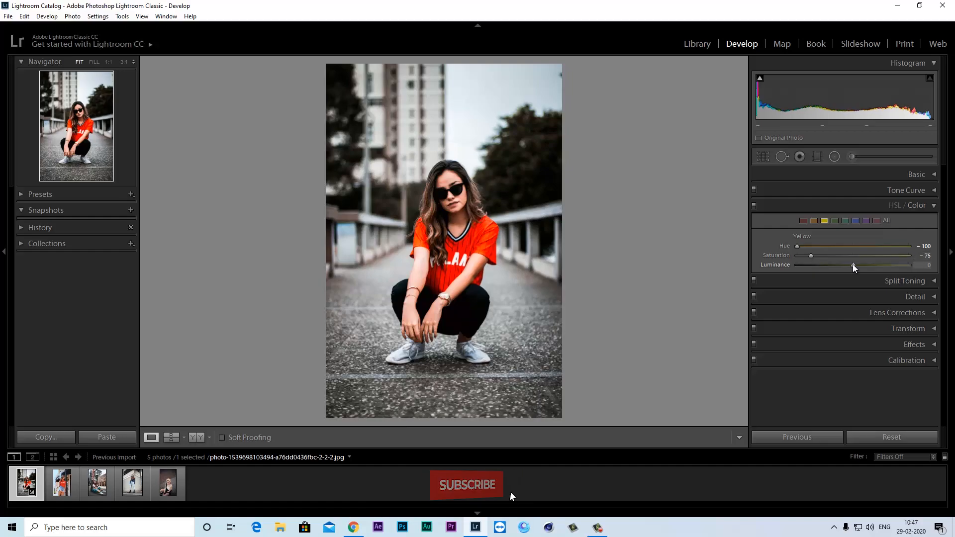
pyautogui.click(833, 219)
pyautogui.moveTo(843, 246); pyautogui.dragTo(813, 245)
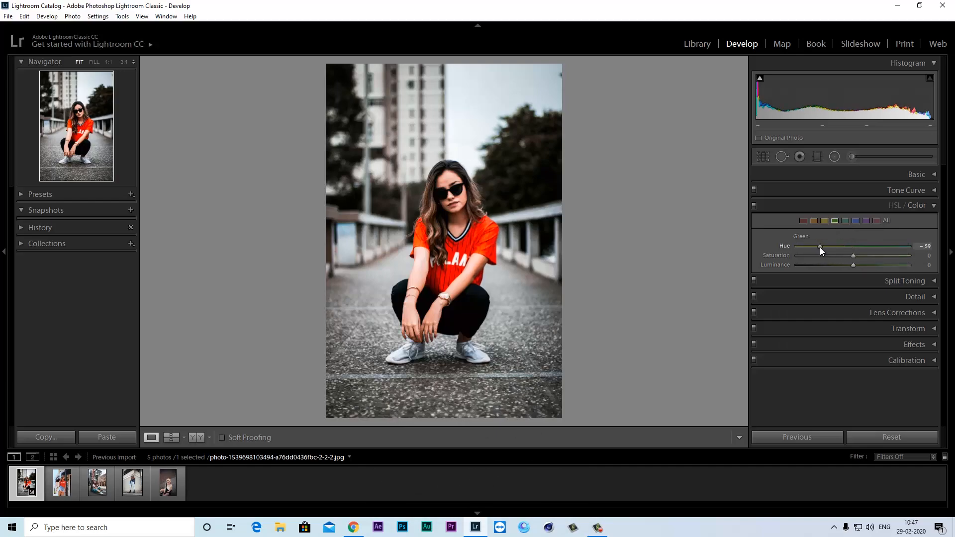
pyautogui.moveTo(841, 255); pyautogui.dragTo(815, 255)
# - Desaturate the aqua, blue, purple and magenta color ranges, taking the magenta saturation down to −100
pyautogui.click(845, 220)
pyautogui.moveTo(852, 255); pyautogui.dragTo(795, 255)
pyautogui.click(856, 222)
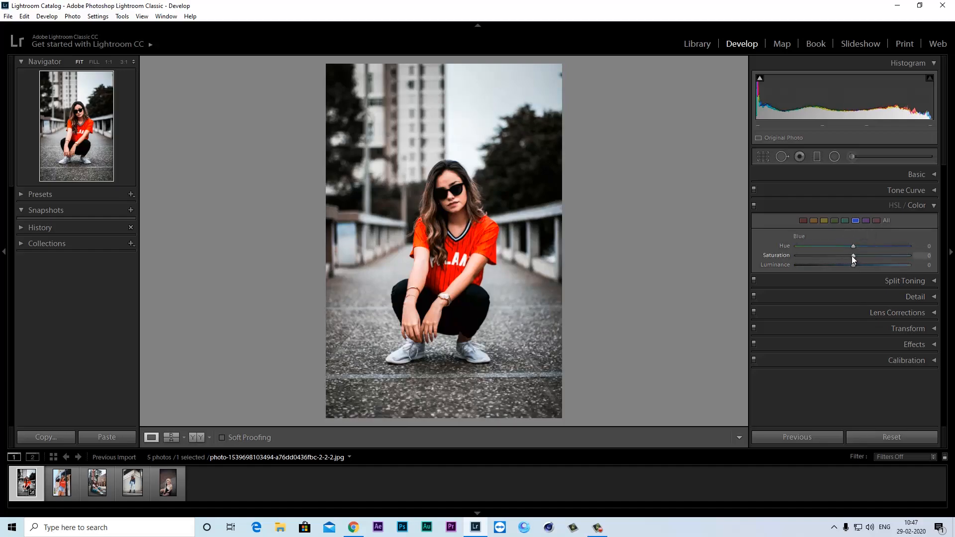
pyautogui.moveTo(850, 255); pyautogui.dragTo(789, 260)
pyautogui.click(865, 220)
pyautogui.moveTo(852, 255); pyautogui.dragTo(813, 262)
pyautogui.click(876, 220)
pyautogui.moveTo(869, 253); pyautogui.dragTo(784, 260)
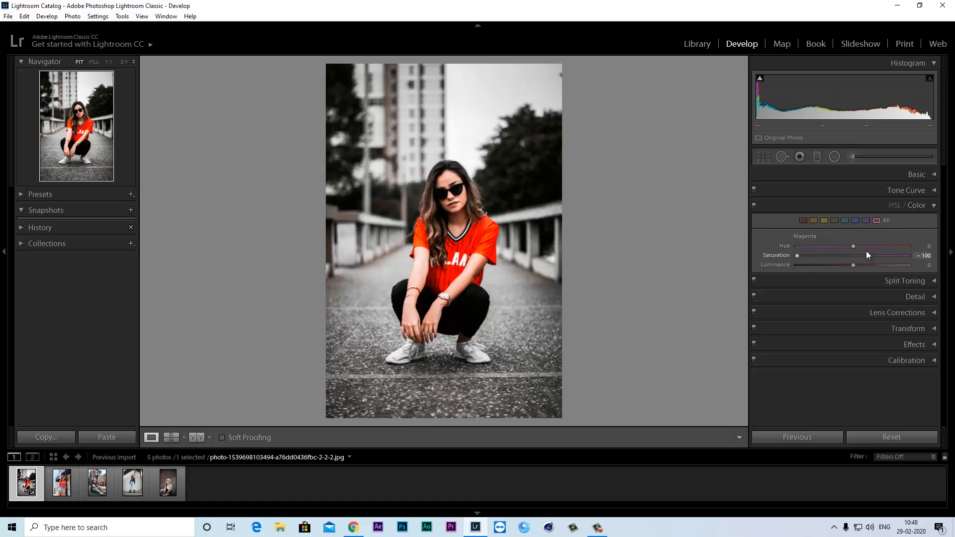
pyautogui.click(934, 207)
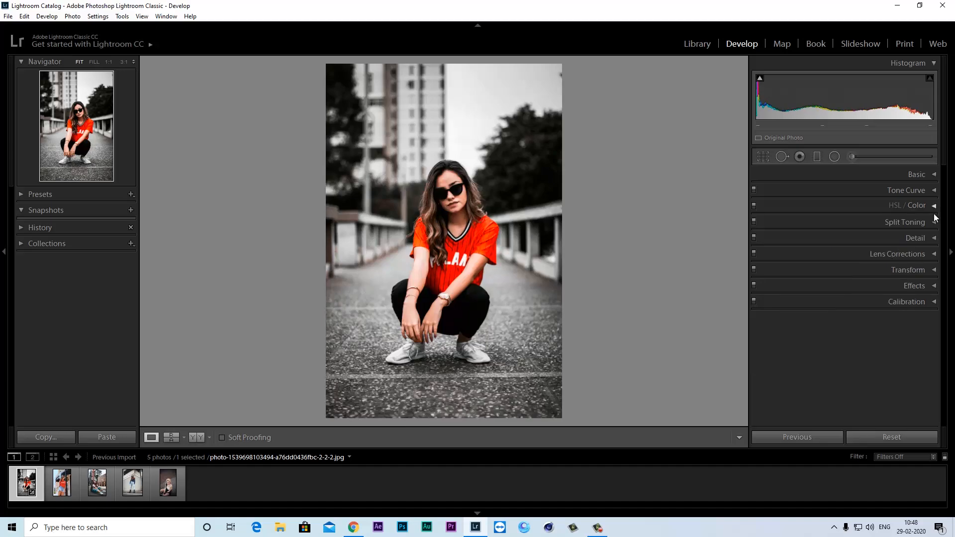
# - Add a post-crop vignette with an Amount of −18 and a Midpoint of 26
pyautogui.click(934, 287)
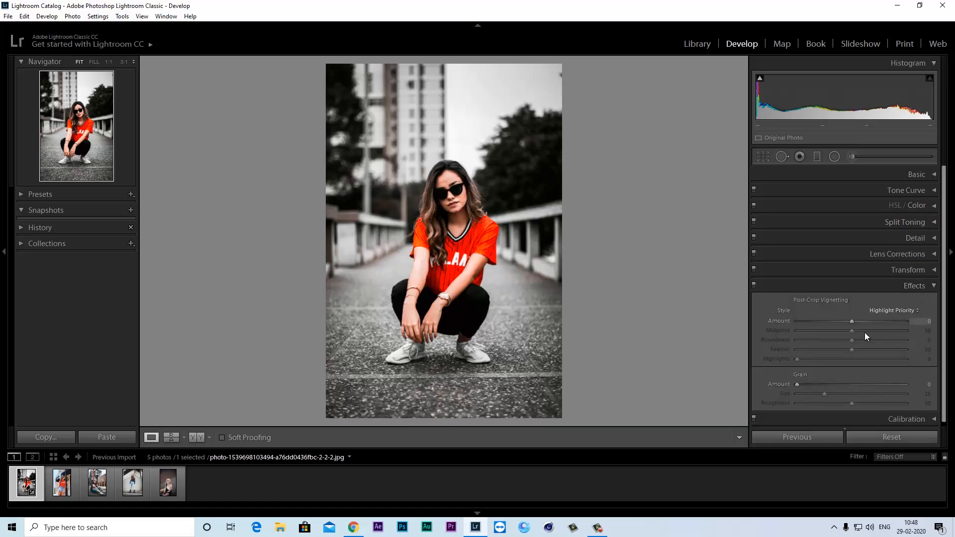
pyautogui.moveTo(851, 321); pyautogui.dragTo(828, 330)
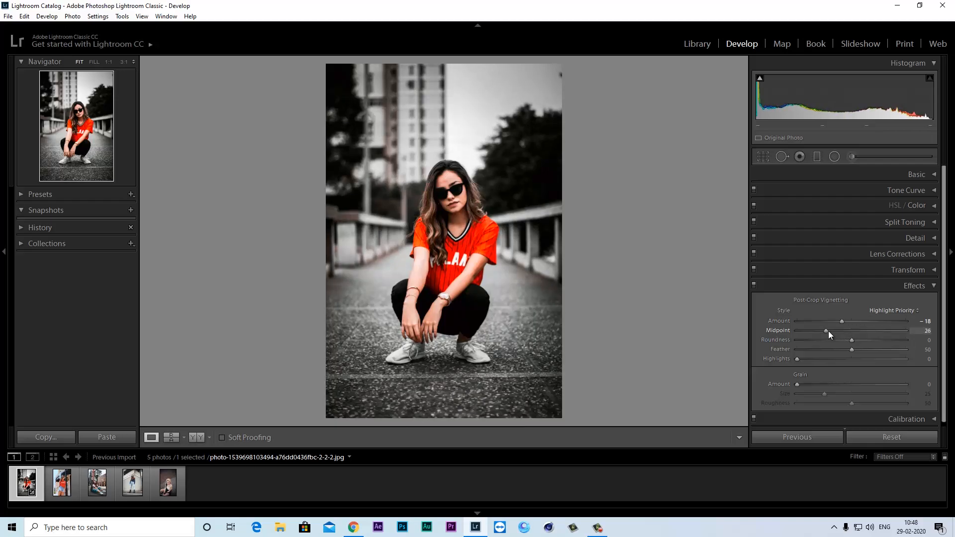
pyautogui.click(934, 286)
# - Set the Sharpening Amount to 10, and the Luminance and Color noise reduction to 15 each
pyautogui.click(933, 238)
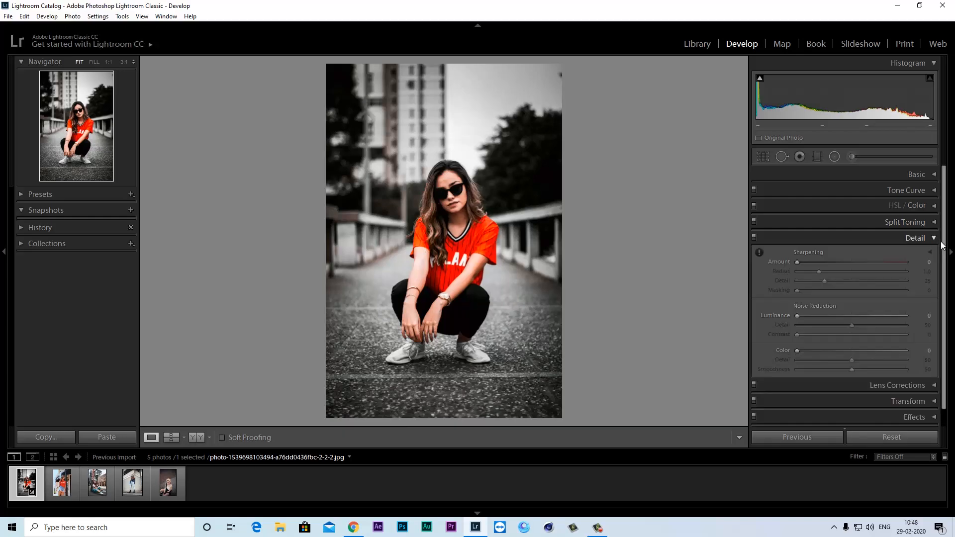
pyautogui.moveTo(797, 261); pyautogui.dragTo(801, 262)
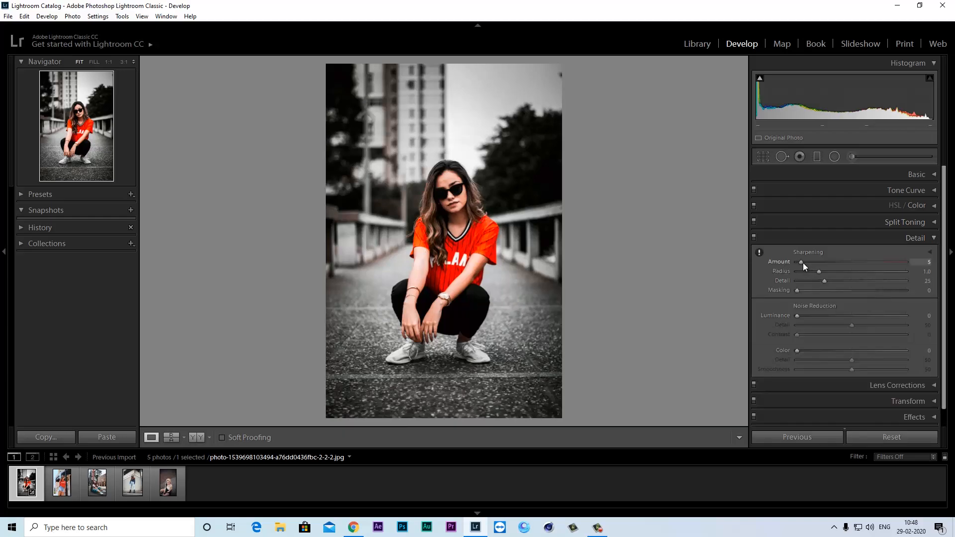
pyautogui.moveTo(806, 262); pyautogui.dragTo(804, 262)
pyautogui.moveTo(799, 315); pyautogui.dragTo(804, 315)
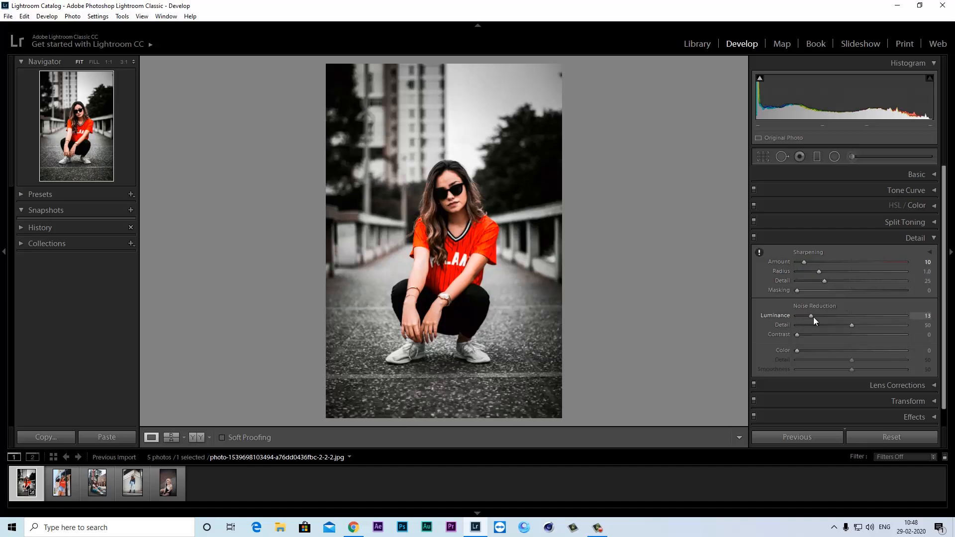
pyautogui.moveTo(813, 317); pyautogui.dragTo(825, 348)
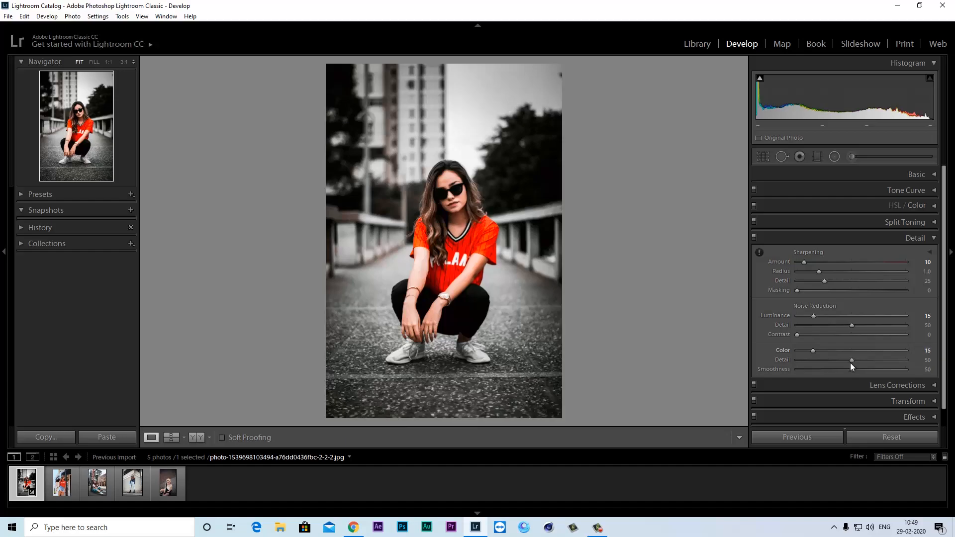
pyautogui.click(932, 239)
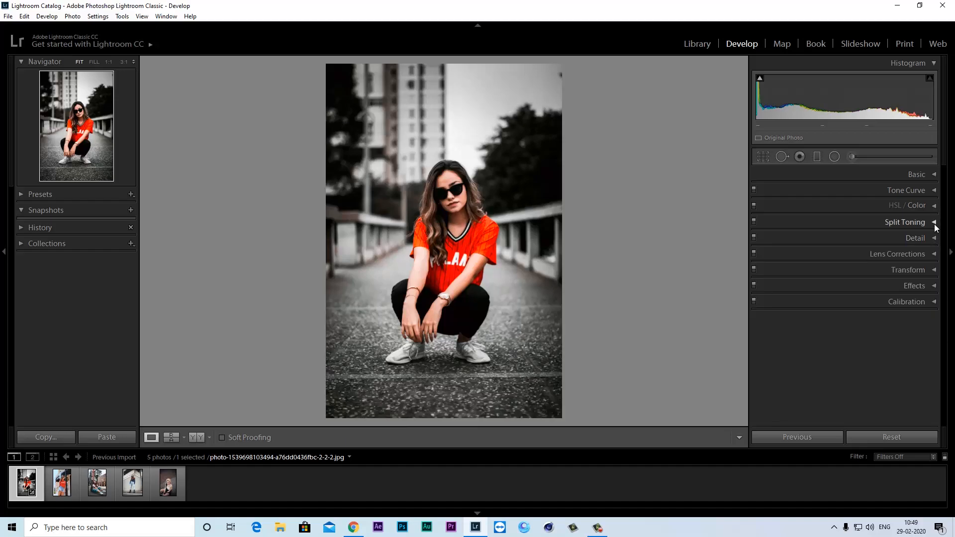
# - Split-tone the photo with highlights at Hue 222 and Saturation 6, and shadows at Hue 219 and Saturation 18
pyautogui.click(934, 223)
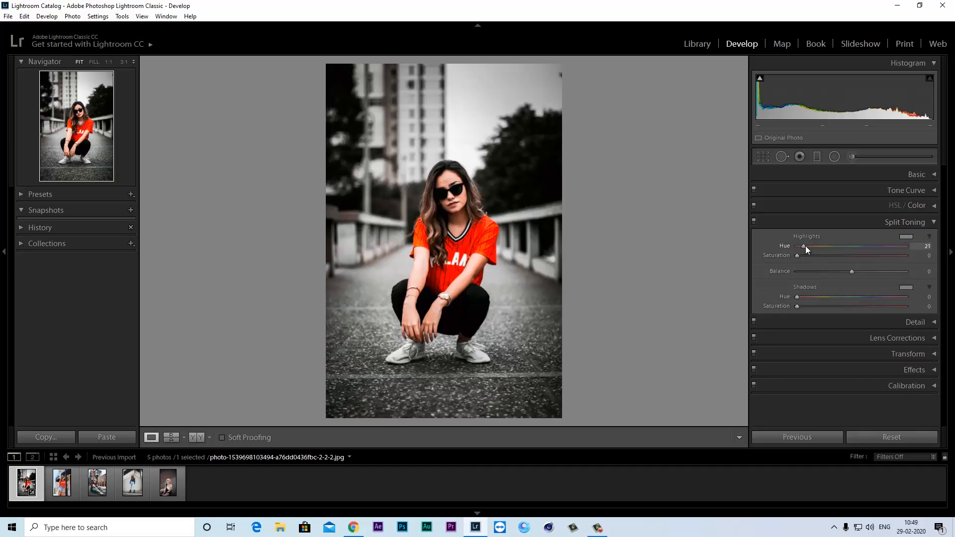
pyautogui.moveTo(809, 247); pyautogui.dragTo(842, 252)
pyautogui.moveTo(861, 253); pyautogui.dragTo(864, 250)
pyautogui.moveTo(804, 257); pyautogui.dragTo(806, 257)
pyautogui.moveTo(798, 297); pyautogui.dragTo(850, 298)
pyautogui.moveTo(798, 306); pyautogui.dragTo(817, 306)
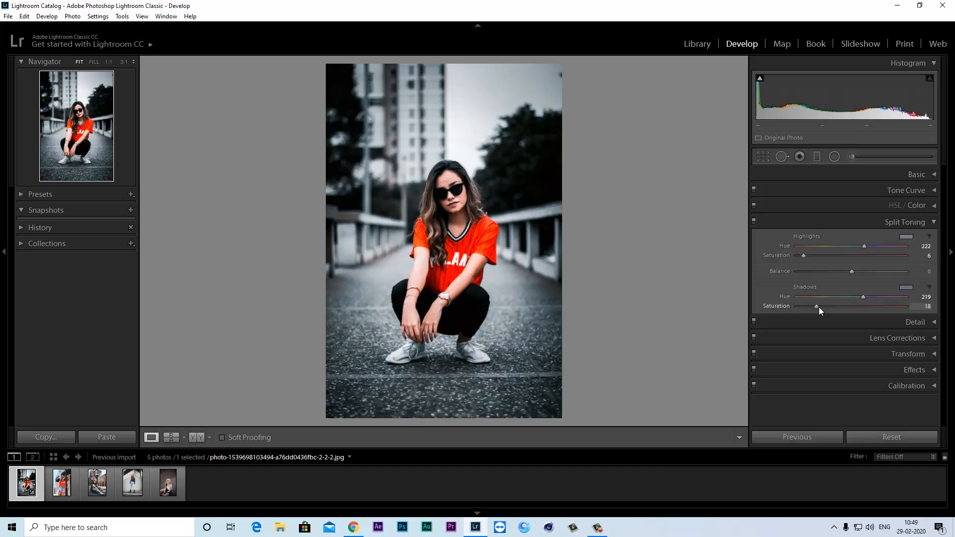
pyautogui.click(933, 222)
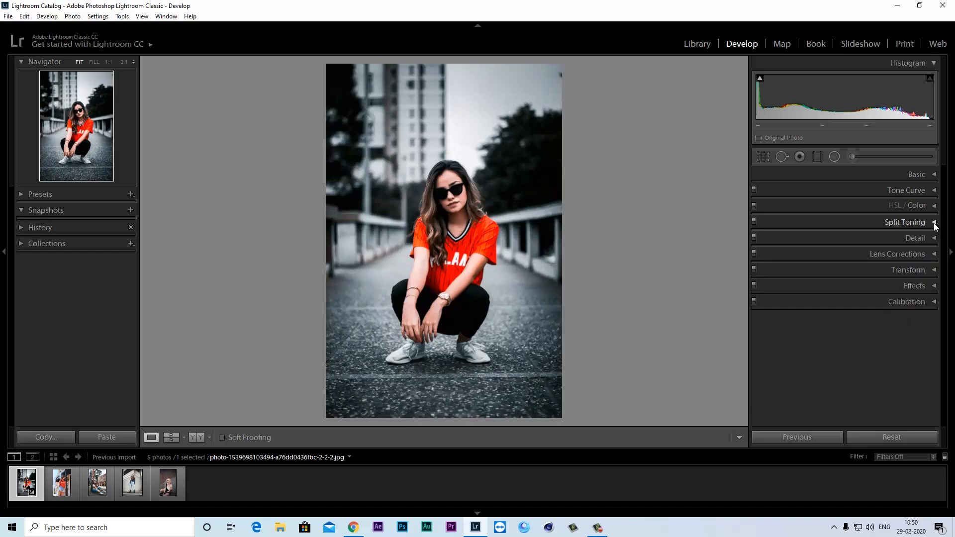
# - Apply the Vintage 01 profile to the photo with an Amount of 110
pyautogui.click(932, 175)
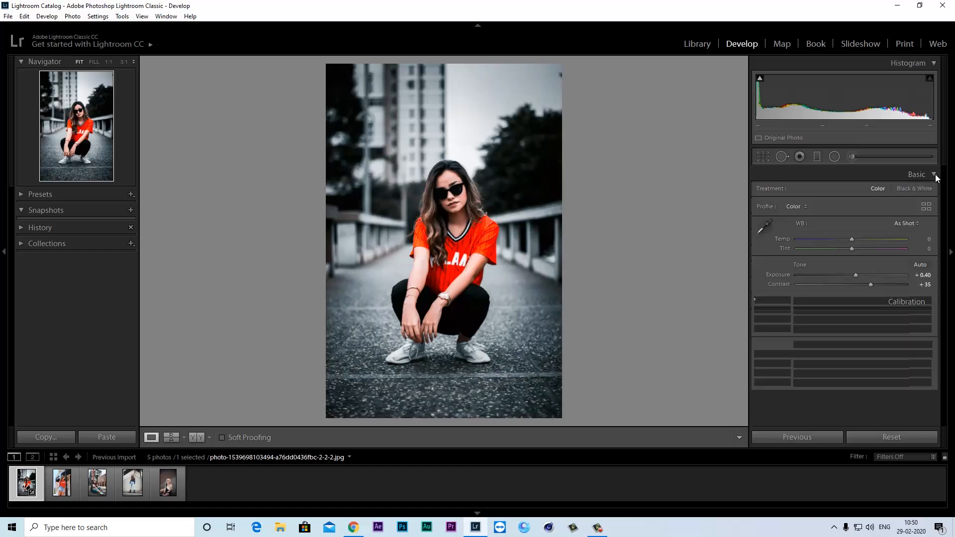
pyautogui.click(926, 208)
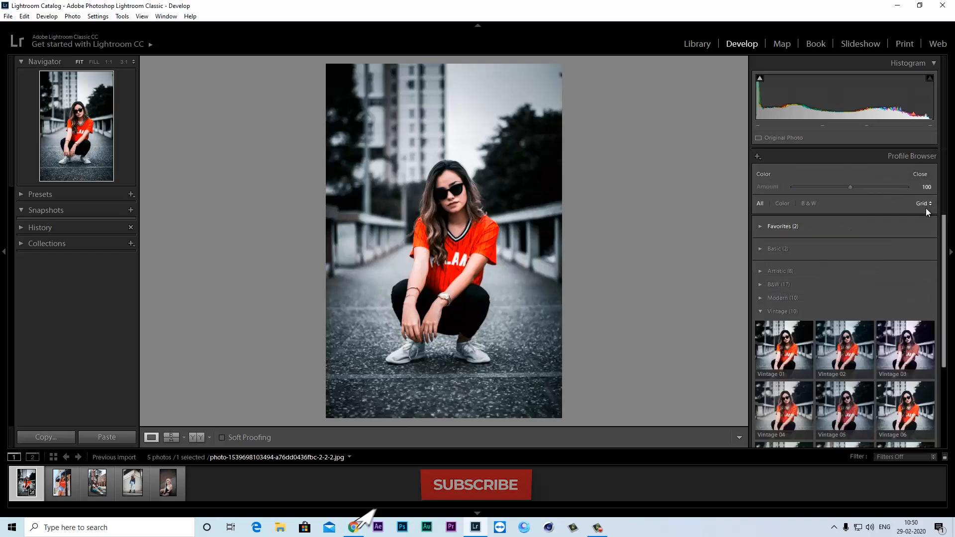
pyautogui.click(762, 312)
pyautogui.click(761, 312)
pyautogui.click(778, 340)
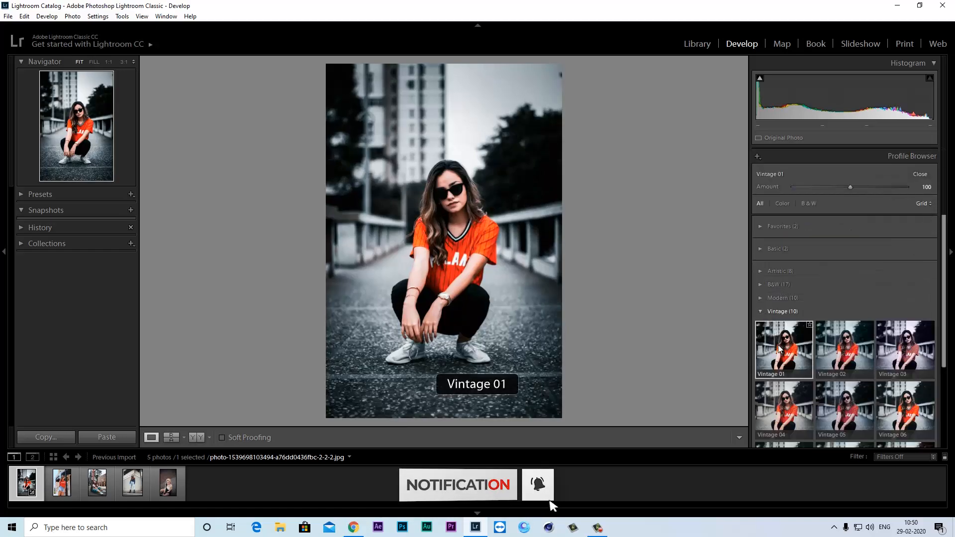
pyautogui.moveTo(849, 187)
pyautogui.mouseDown()
pyautogui.moveTo(815, 191)
pyautogui.moveTo(855, 192)
pyautogui.mouseUp()
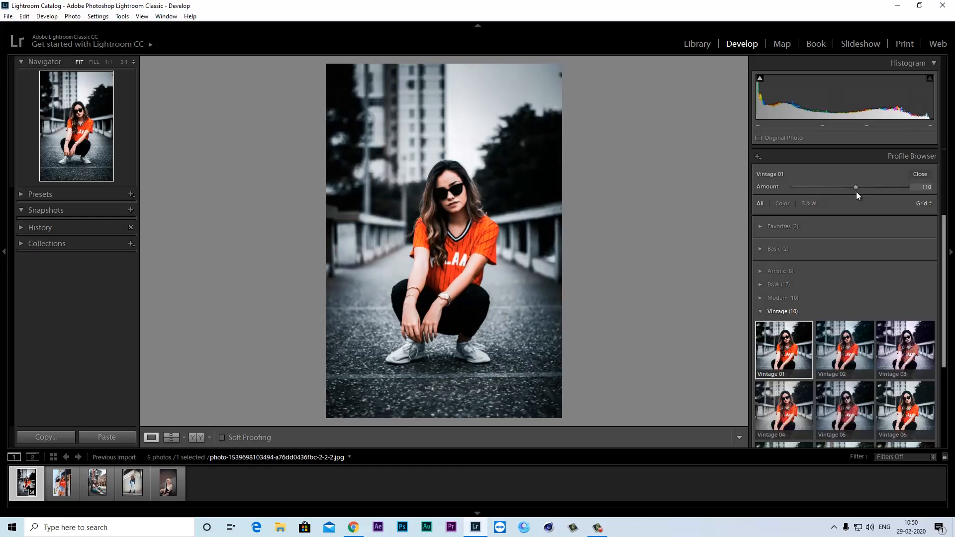
pyautogui.click(920, 174)
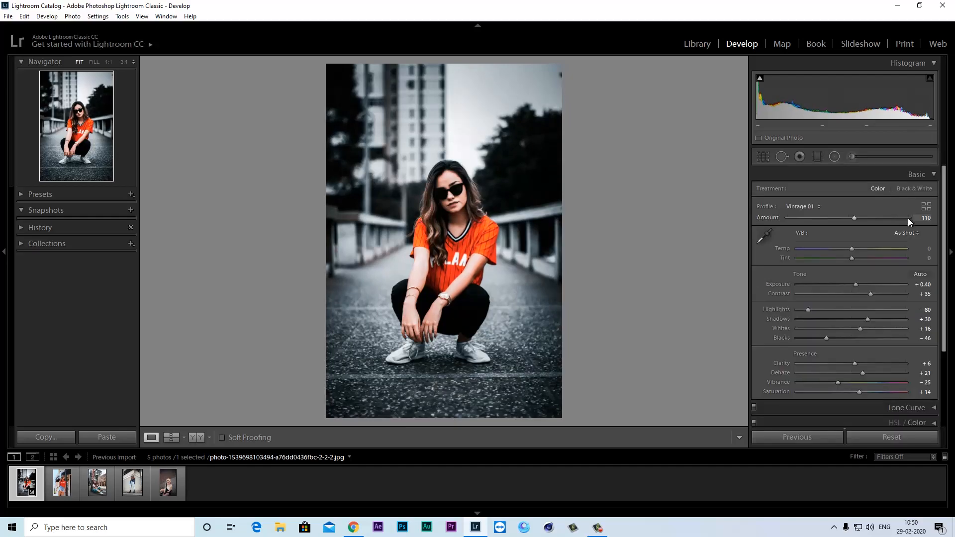
pyautogui.click(934, 175)
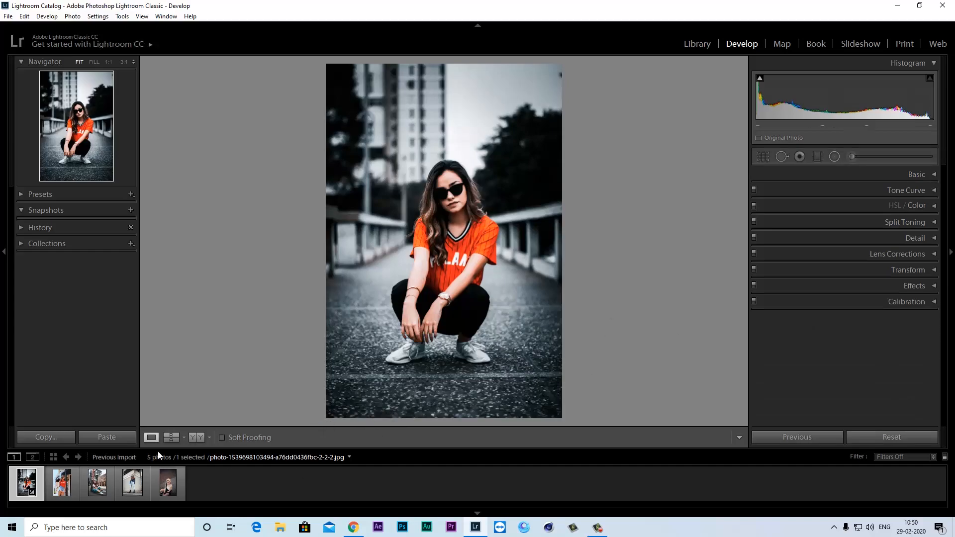
# - Show the photo's before and after versions side by side, and copy its develop settings with the preselected options
pyautogui.click(195, 437)
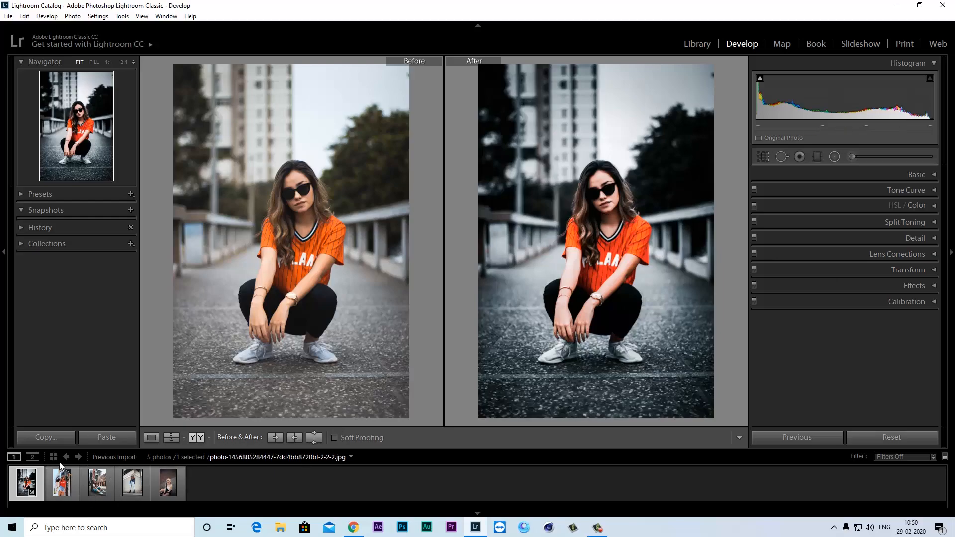
pyautogui.click(56, 439)
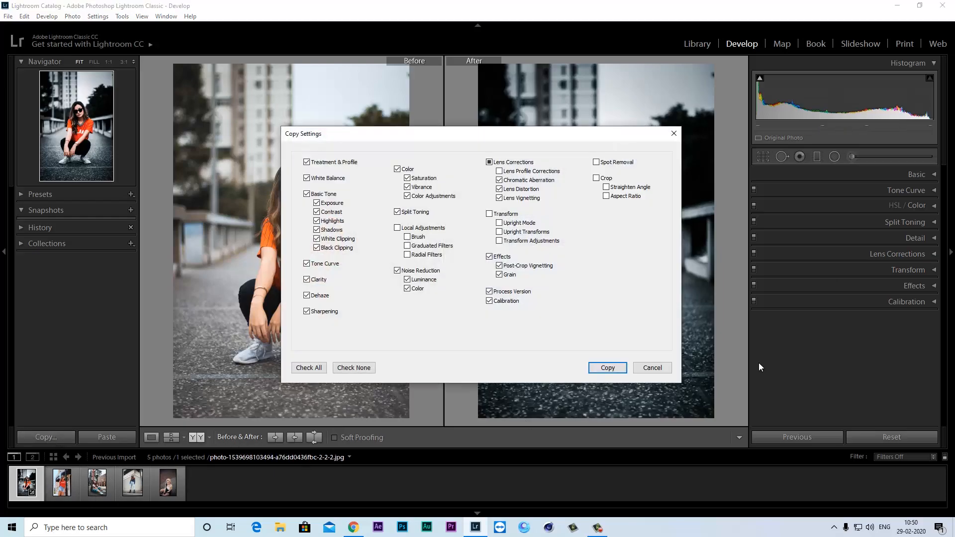
pyautogui.click(605, 370)
# - Paste the copied develop settings onto each of the other four photos in the filmstrip
pyautogui.click(78, 497)
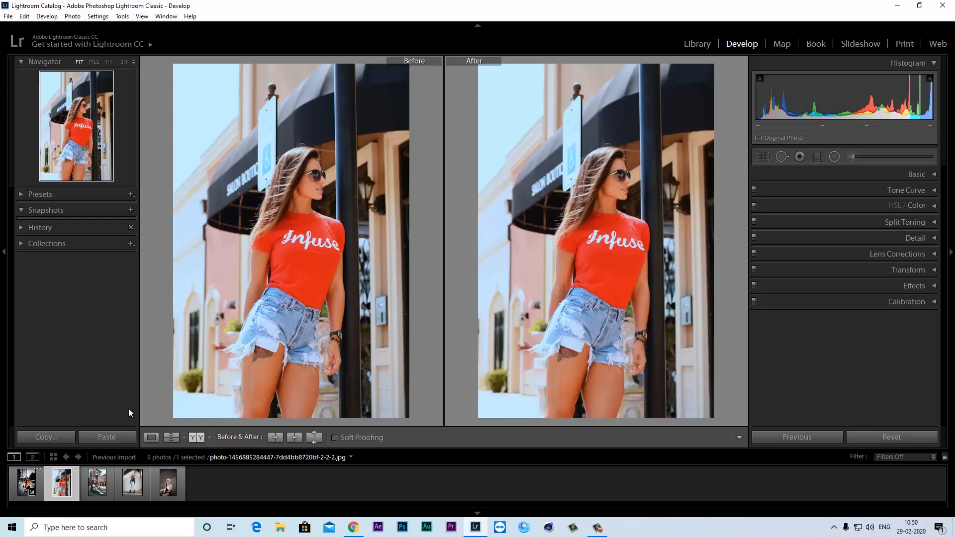
pyautogui.click(110, 438)
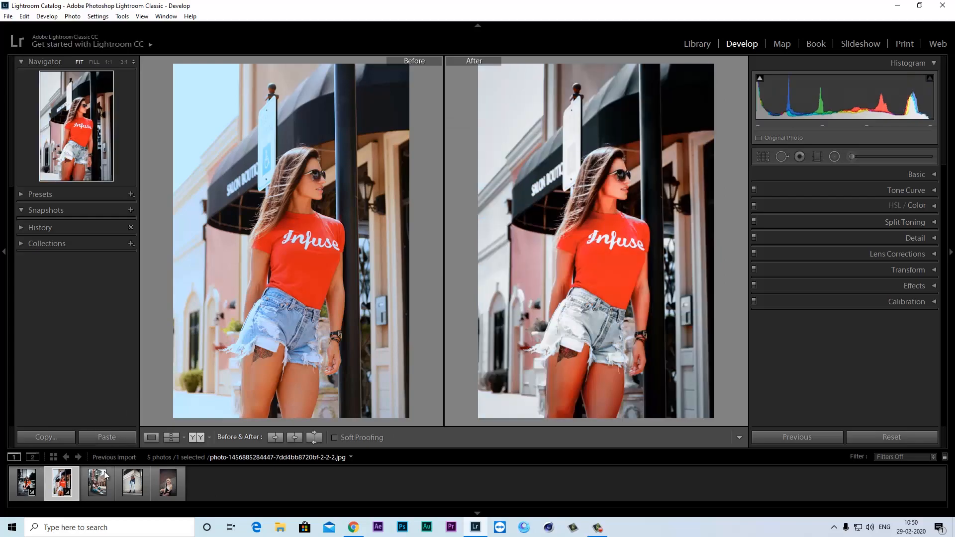
pyautogui.click(103, 471)
pyautogui.click(120, 438)
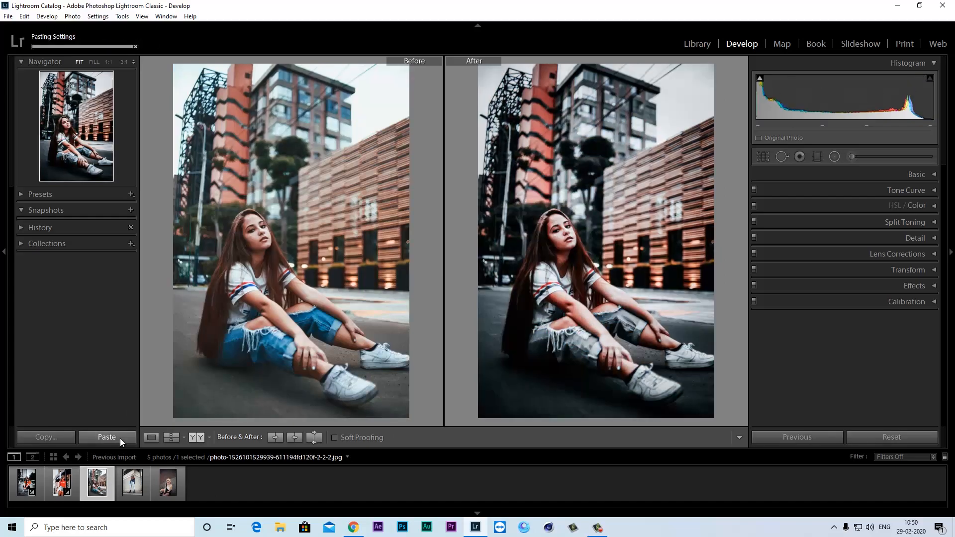
pyautogui.click(134, 489)
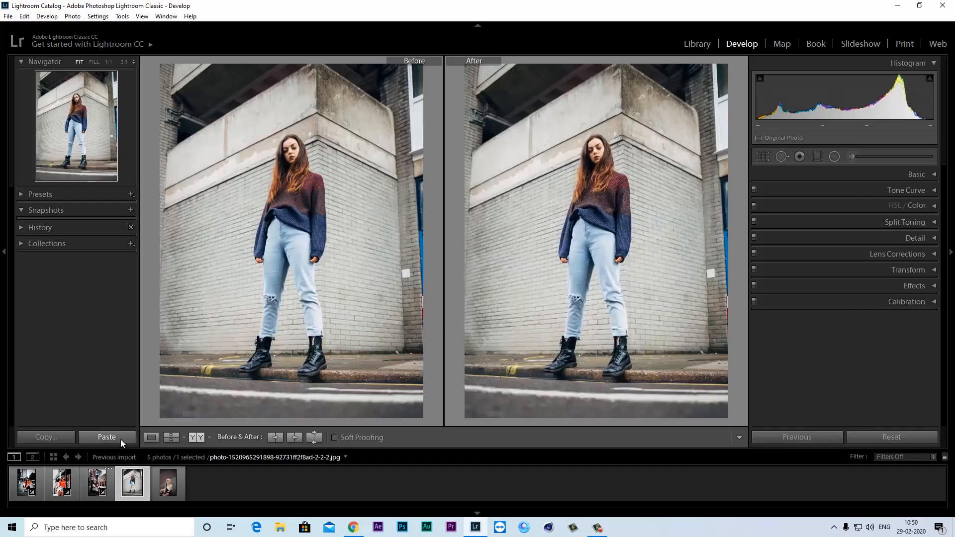
pyautogui.click(119, 438)
pyautogui.press('Right')
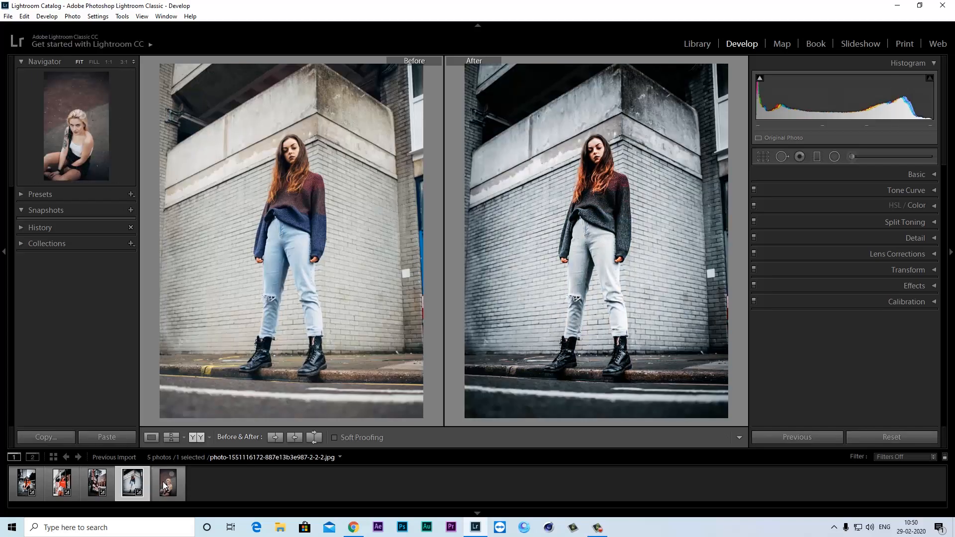
pyautogui.click(120, 438)
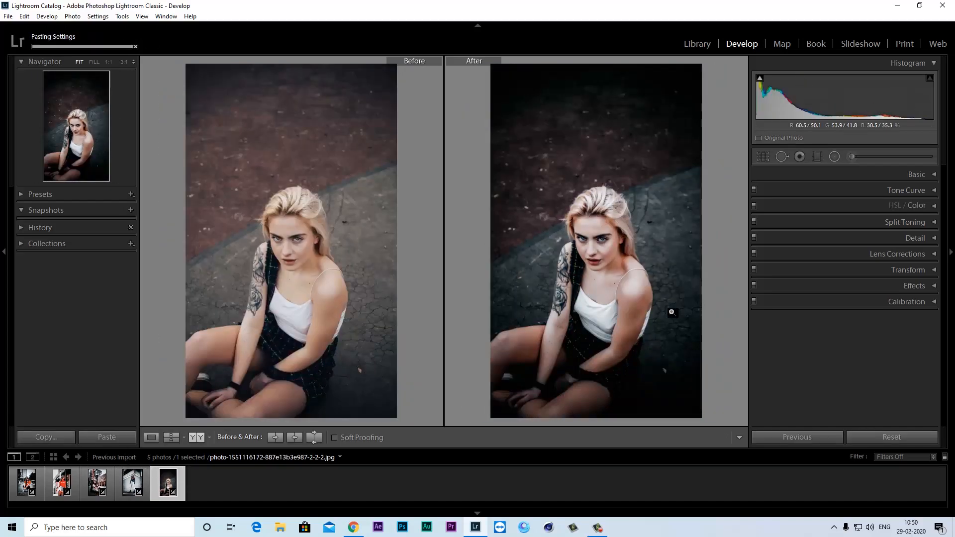
# - Set the Contrast of the last photo to +20 and return to the single-image loupe view
pyautogui.click(931, 174)
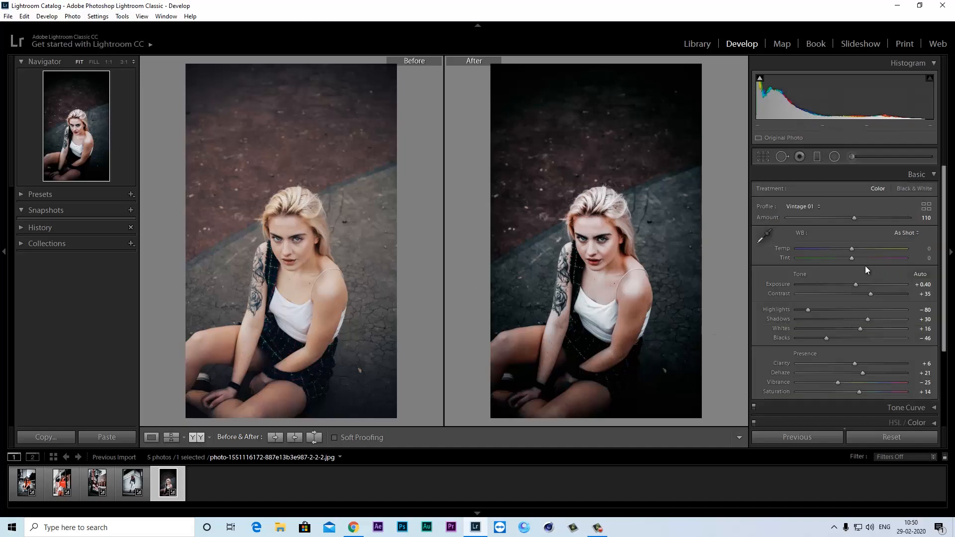
pyautogui.moveTo(870, 294)
pyautogui.mouseDown()
pyautogui.moveTo(848, 294)
pyautogui.moveTo(863, 297)
pyautogui.mouseUp()
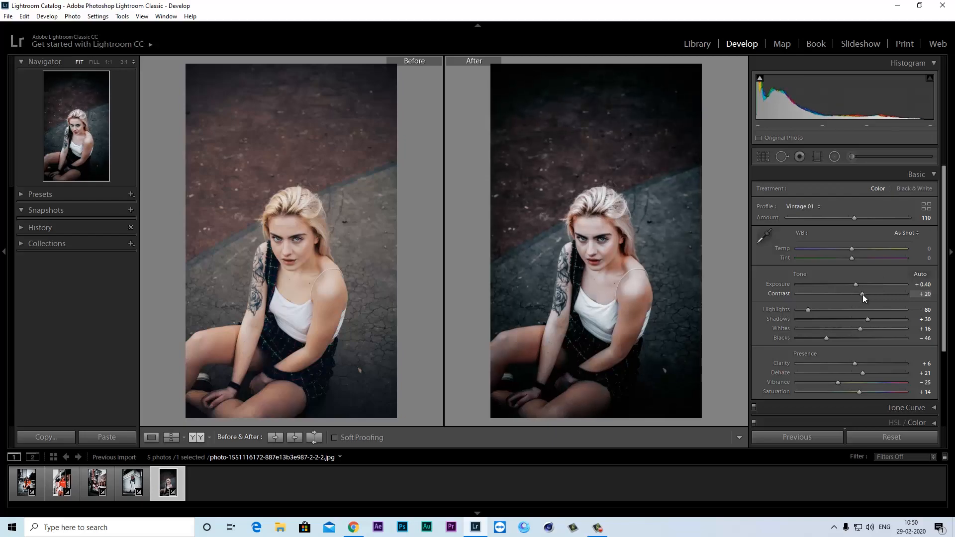
pyautogui.click(934, 173)
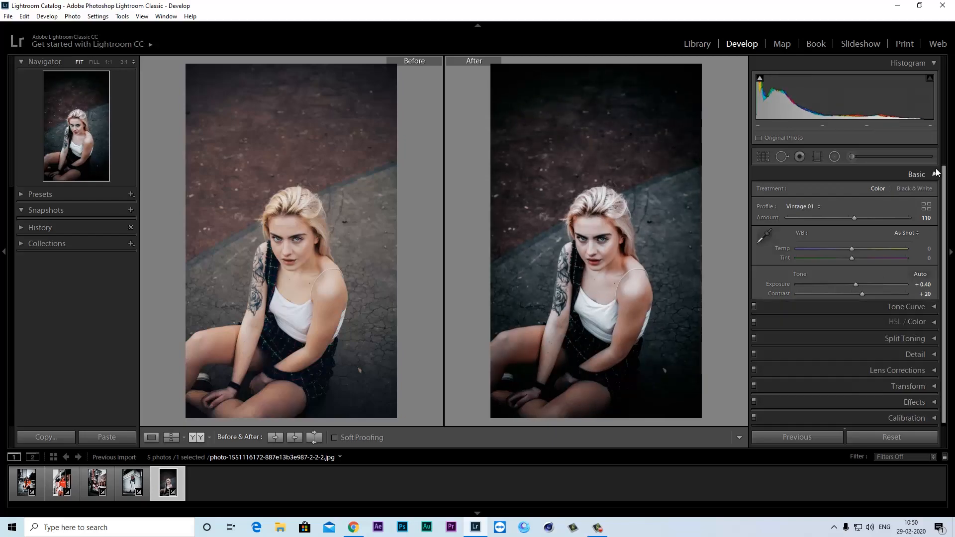
pyautogui.click(155, 440)
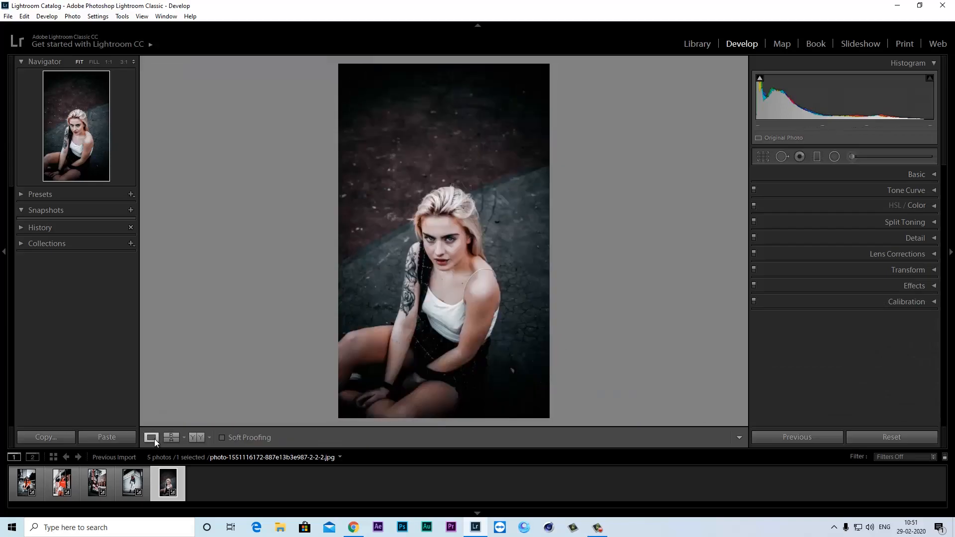